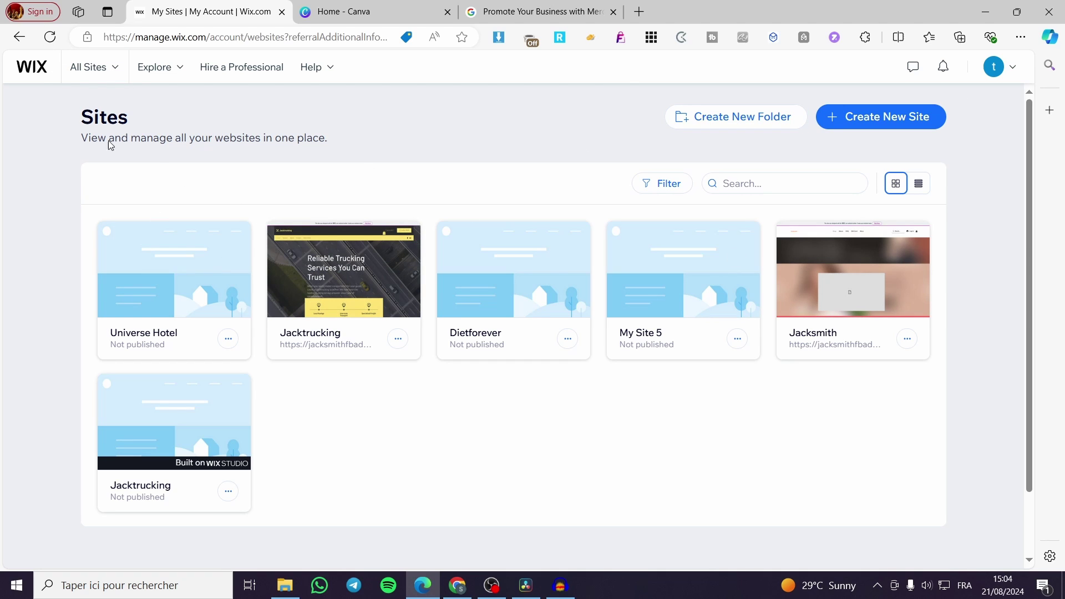
Step: Begin a new site from My Sites, reaching the Wix Studio or Wix Editor choice page
{"action": "left_click_drag", "start_coordinate": [136, 121], "coordinate": [72, 120]}
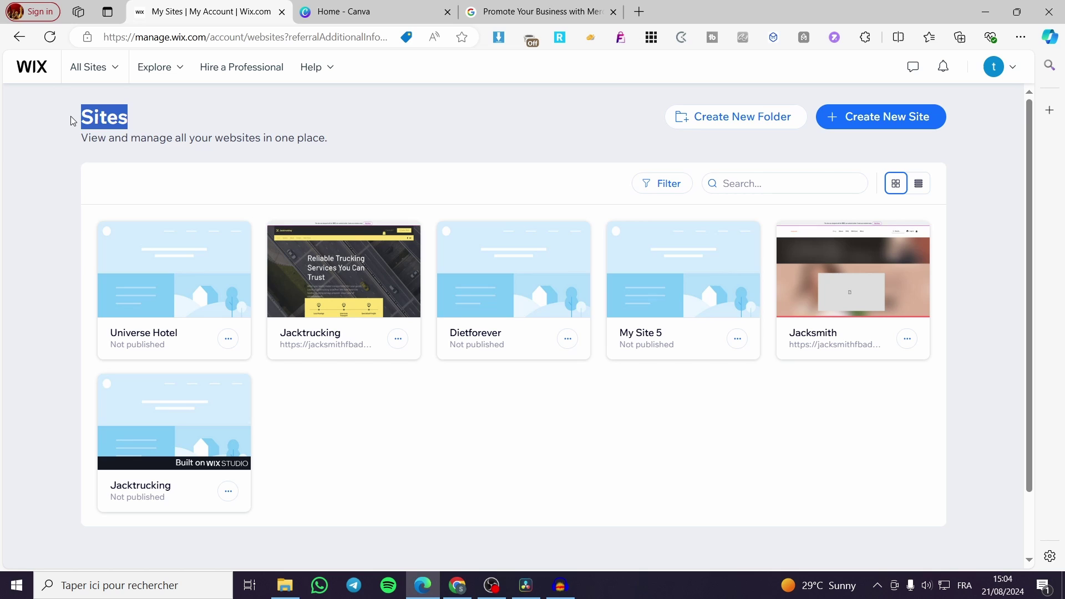
{"action": "left_click", "coordinate": [229, 126]}
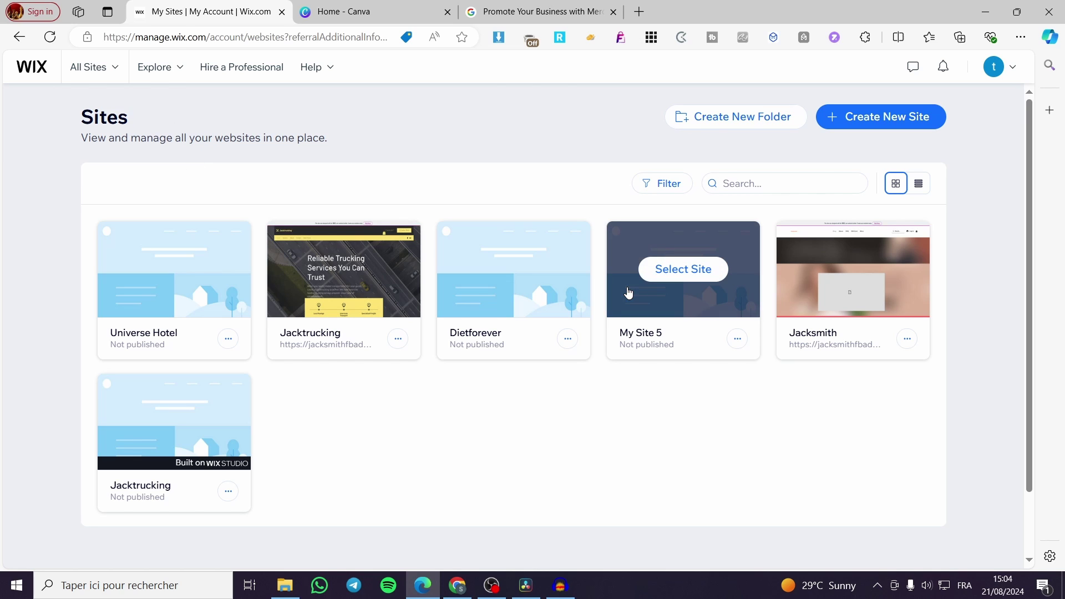
{"action": "mouse_move", "coordinate": [881, 279]}
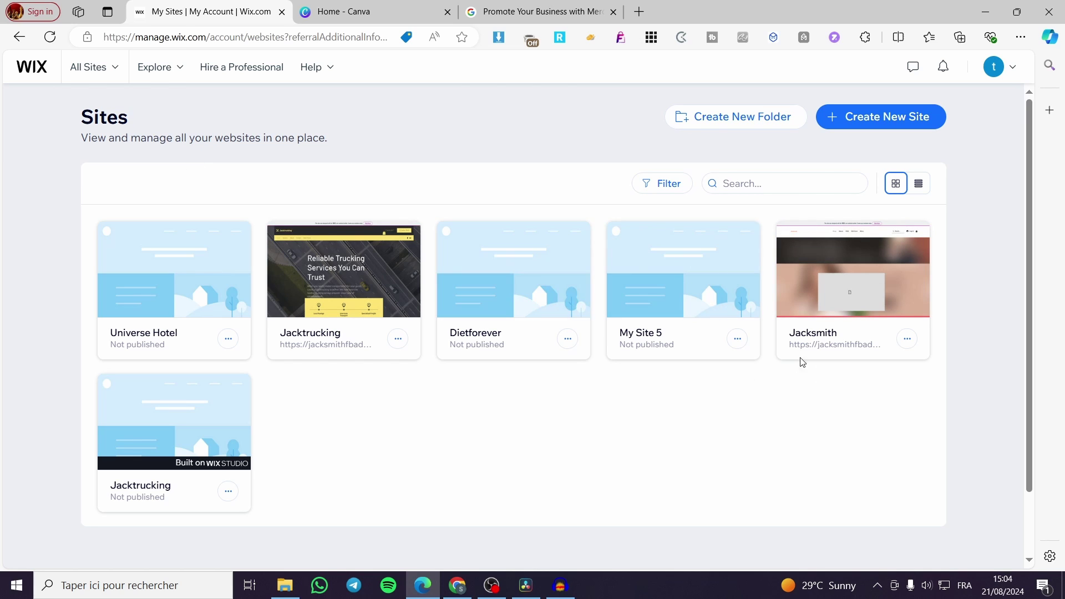
{"action": "mouse_move", "coordinate": [238, 444]}
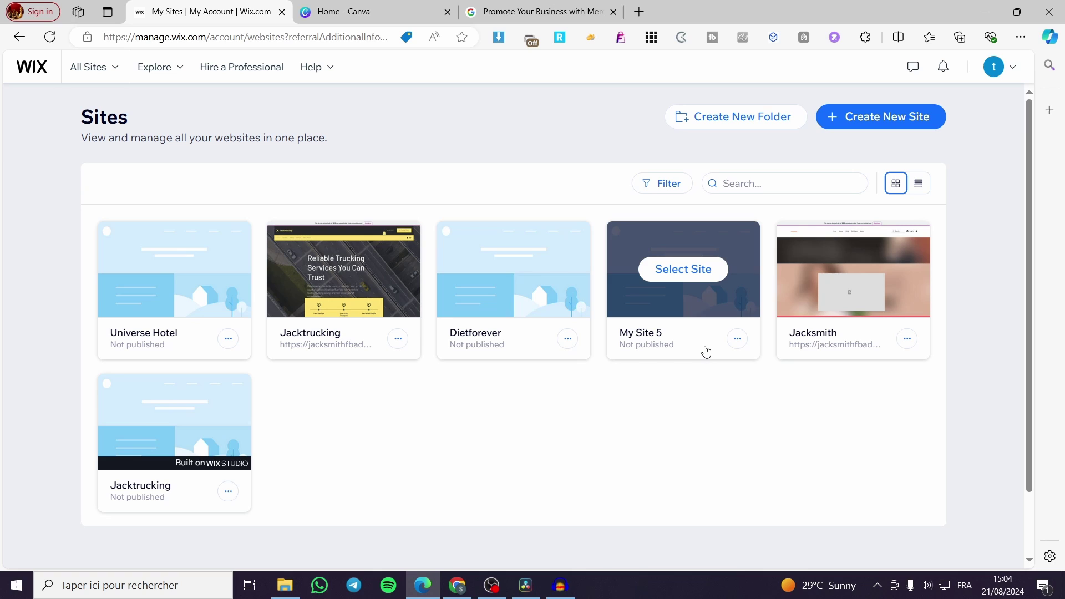
{"action": "mouse_move", "coordinate": [836, 271]}
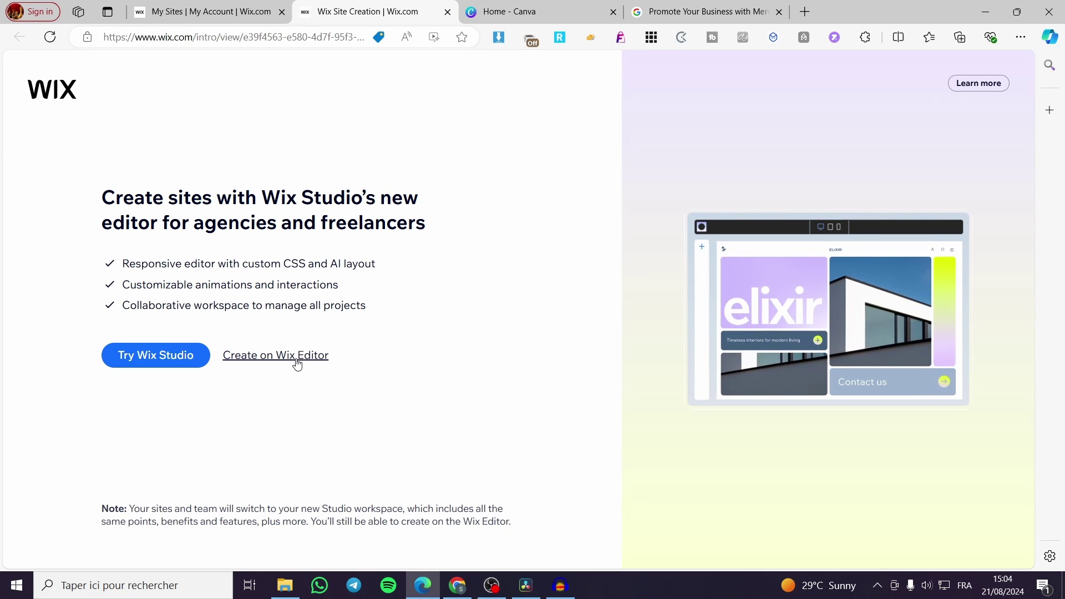
Step: Pick Try Wix Studio, then close the Site Creation tab to return to My Sites
{"action": "left_click", "coordinate": [148, 364]}
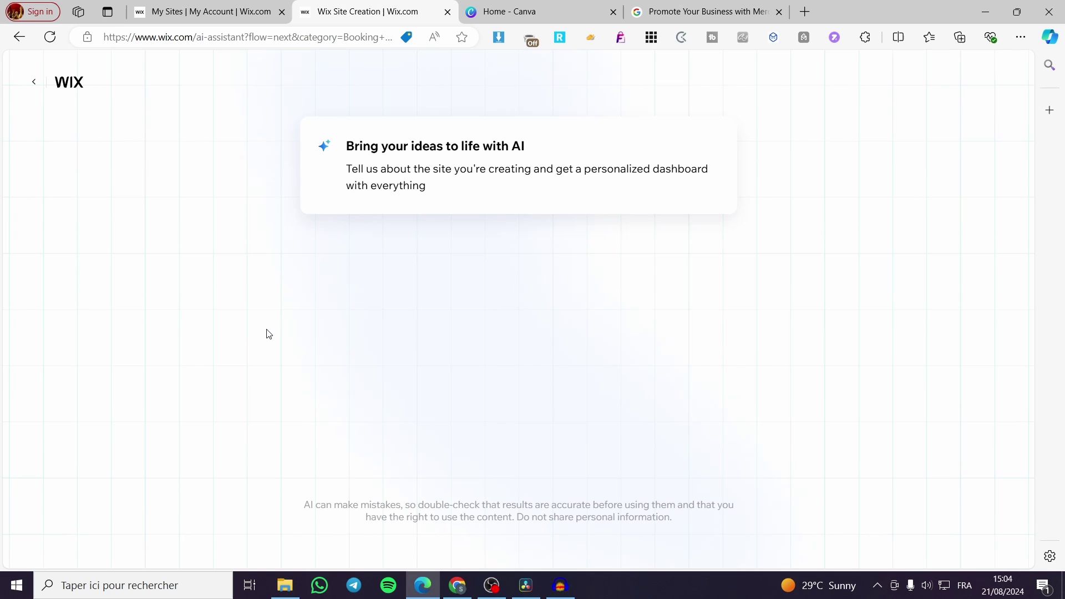
{"action": "left_click", "coordinate": [447, 12]}
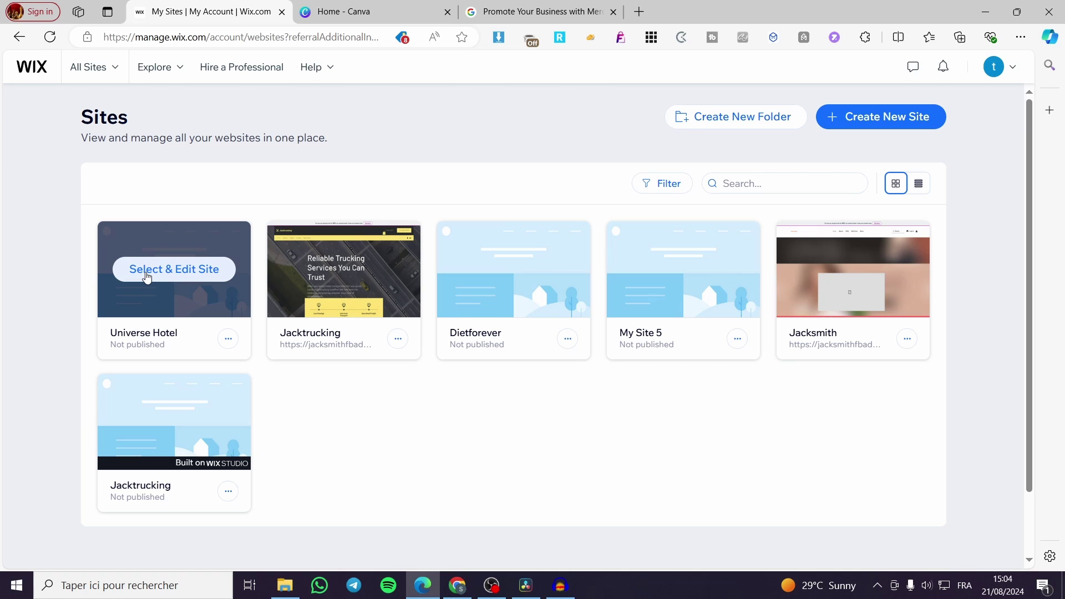
Step: Open the Universe Hotel dashboard and enter cosmicstay.com as the custom domain to search
{"action": "left_click", "coordinate": [145, 273]}
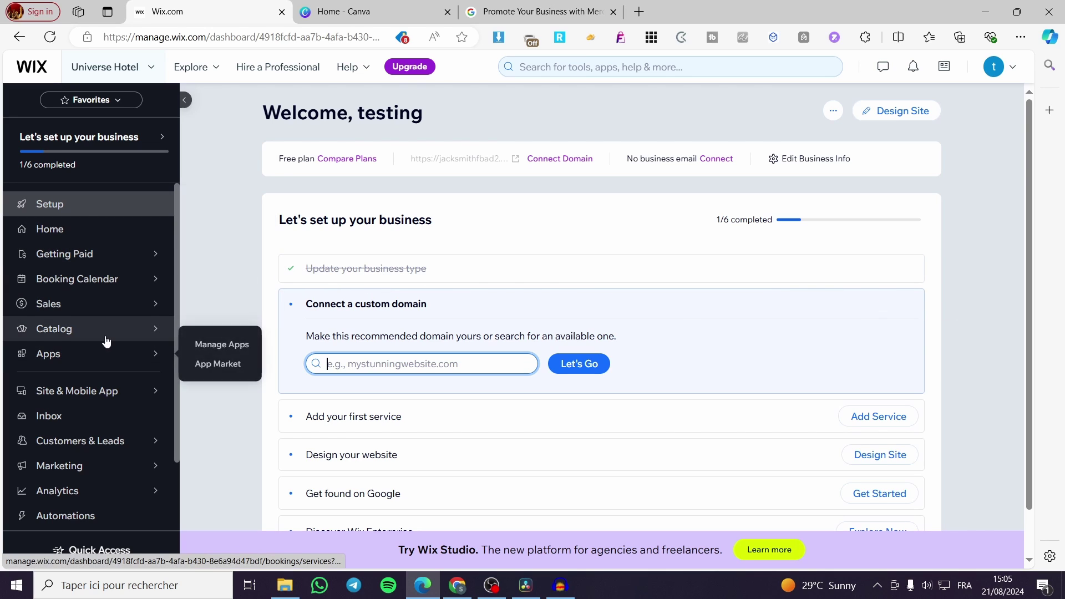
{"action": "scroll", "coordinate": [106, 344], "scroll_direction": "down", "scroll_amount": 2}
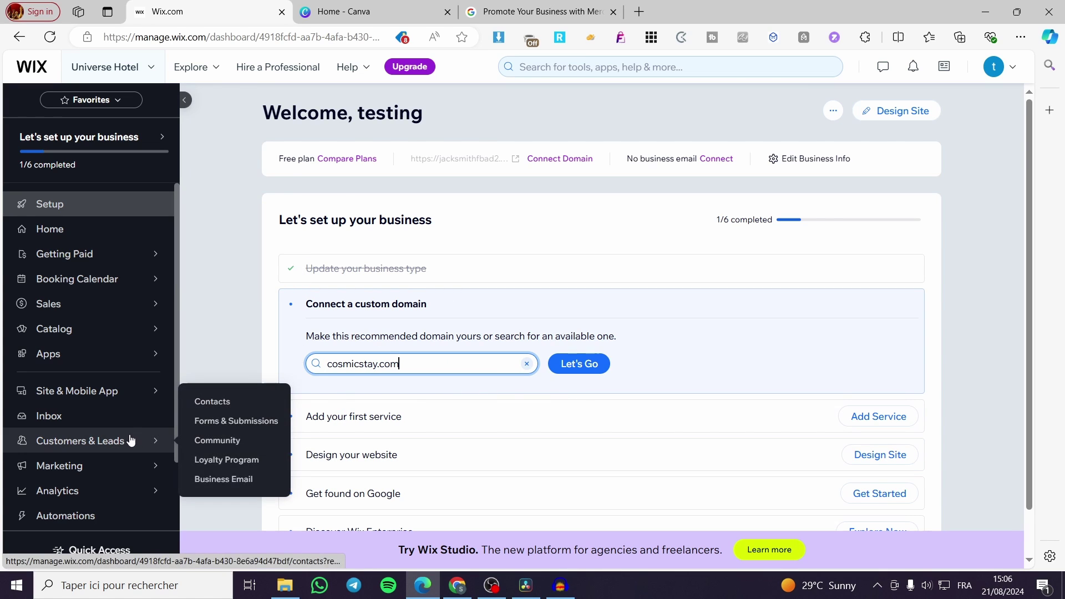
Step: Go to Settings > Accept payments and find the Manual Payments option
{"action": "scroll", "coordinate": [161, 440], "scroll_direction": "down", "scroll_amount": 2}
{"action": "left_click", "coordinate": [57, 470]}
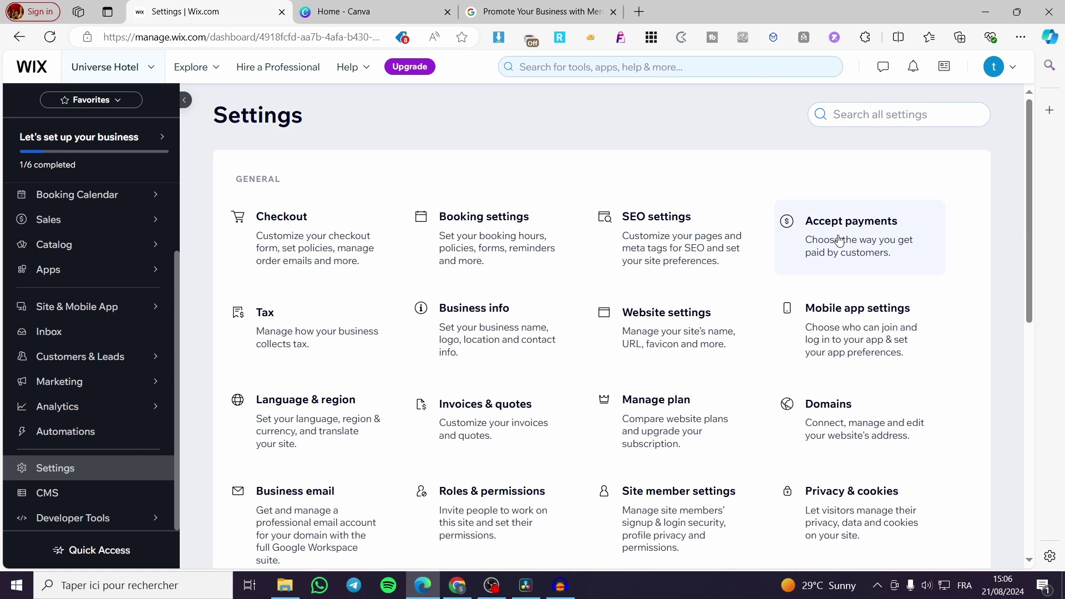
{"action": "left_click", "coordinate": [910, 232]}
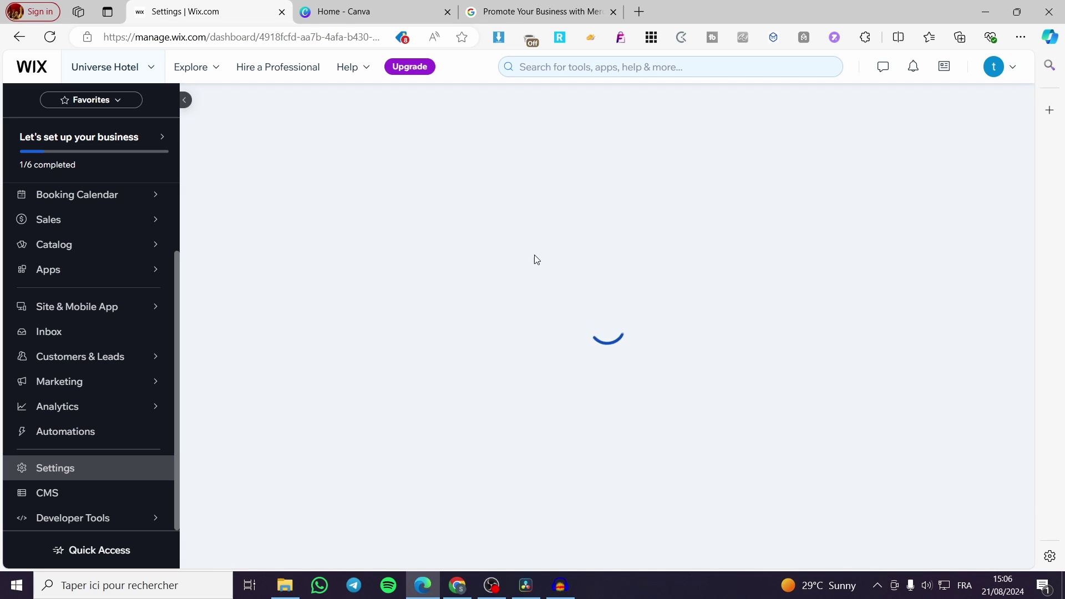
{"action": "scroll", "coordinate": [677, 275], "scroll_direction": "down", "scroll_amount": 3}
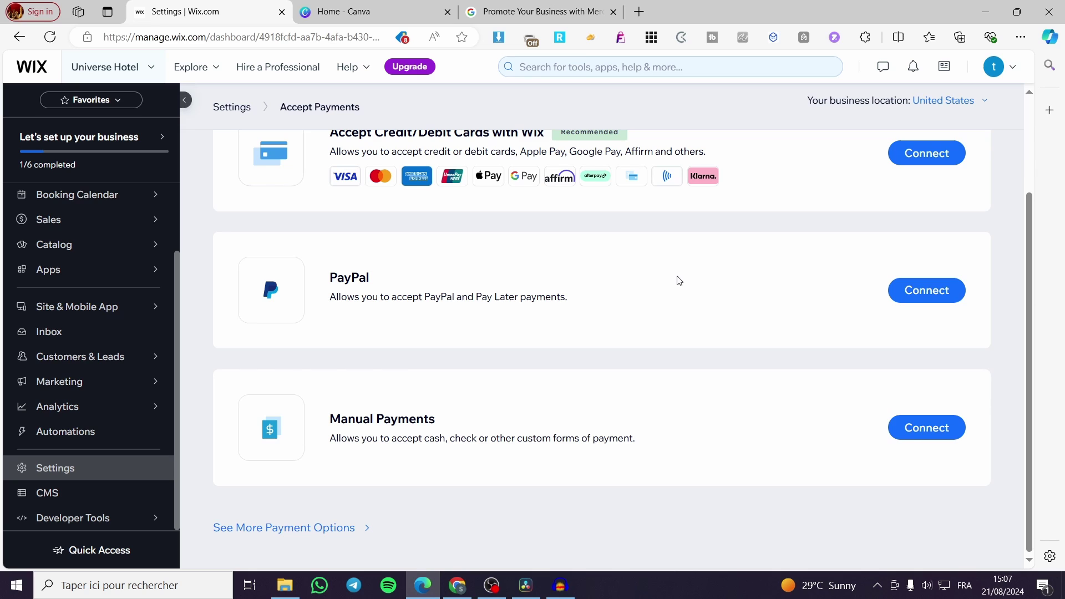
{"action": "scroll", "coordinate": [679, 279], "scroll_direction": "up", "scroll_amount": 3}
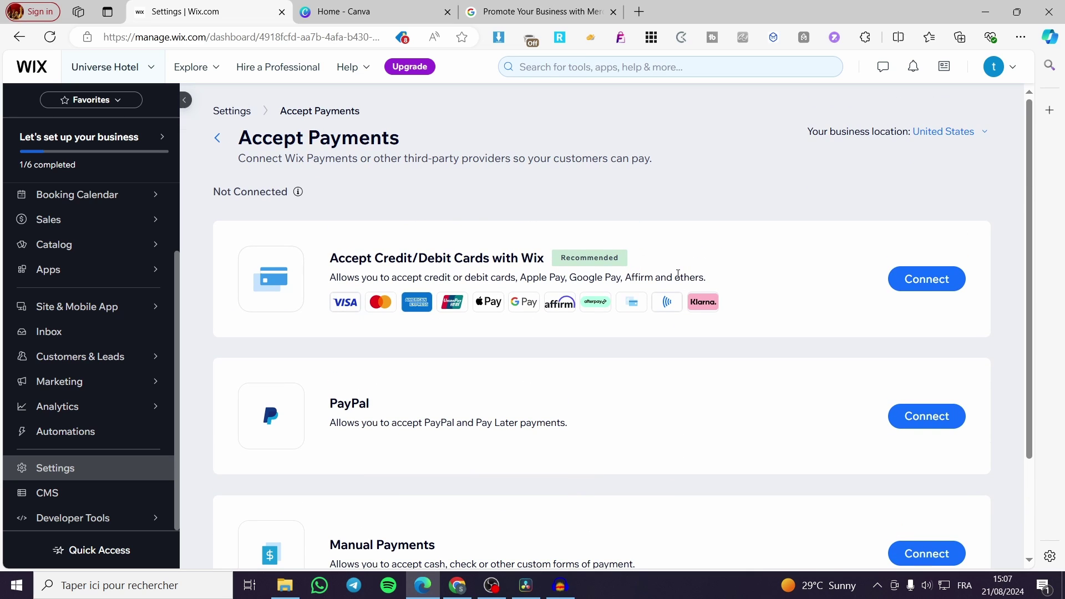
{"action": "scroll", "coordinate": [668, 261], "scroll_direction": "down", "scroll_amount": 3}
{"action": "scroll", "coordinate": [744, 266], "scroll_direction": "up", "scroll_amount": 3}
{"action": "scroll", "coordinate": [506, 273], "scroll_direction": "down", "scroll_amount": 3}
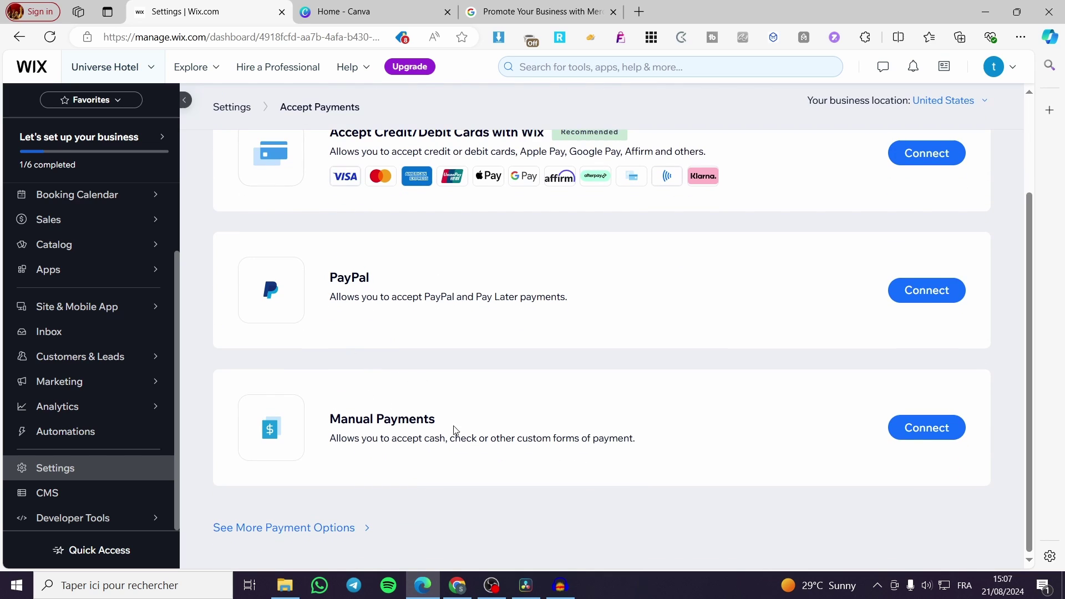
Step: Start connecting Manual Payments with Cash on delivery as the payment type
{"action": "left_click", "coordinate": [899, 432]}
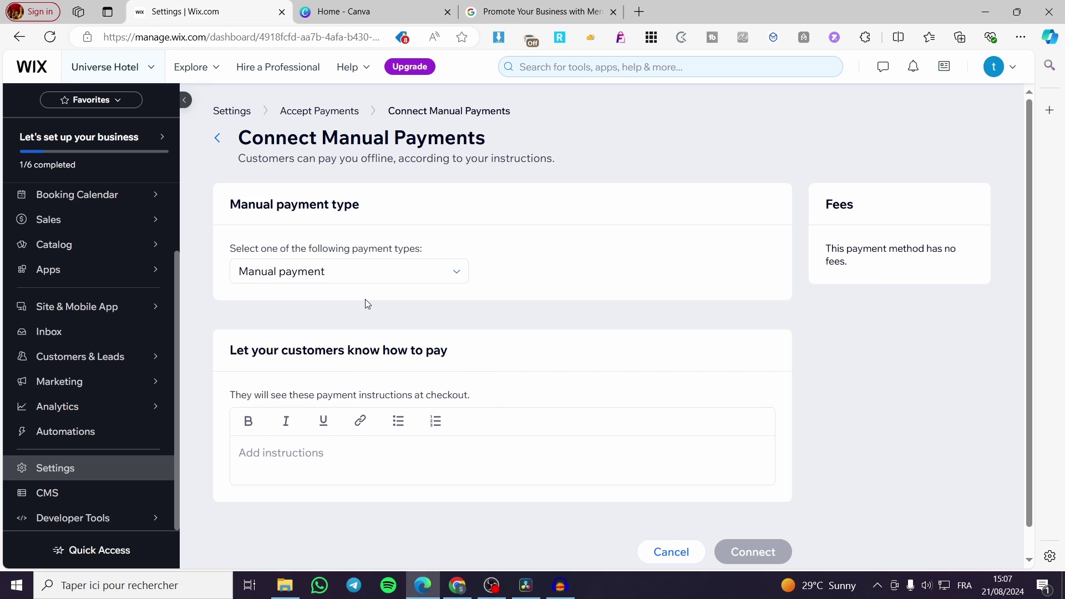
{"action": "left_click", "coordinate": [367, 271]}
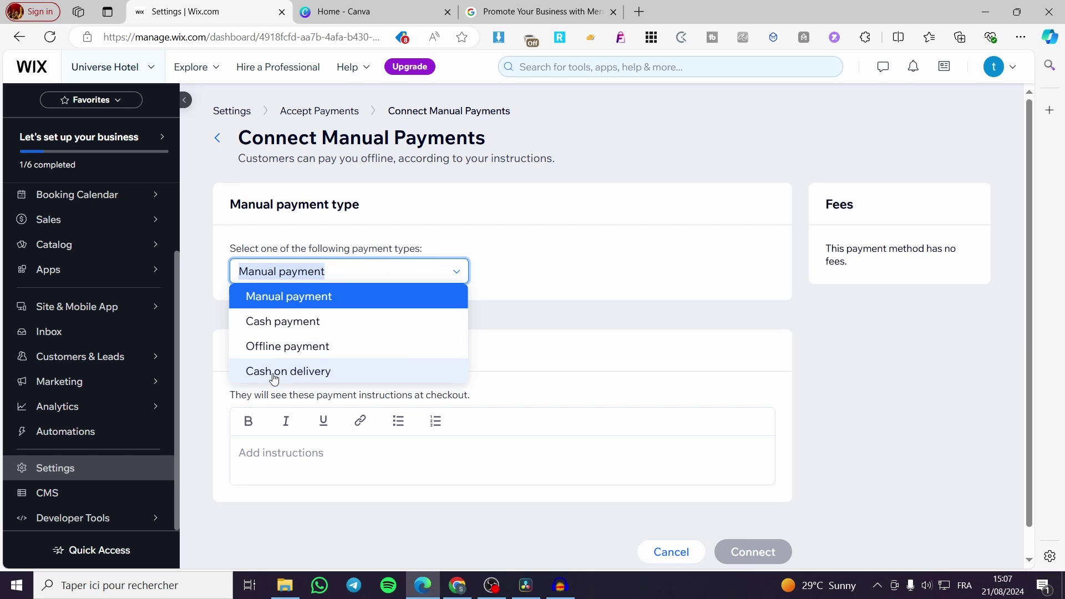
{"action": "left_click", "coordinate": [340, 372]}
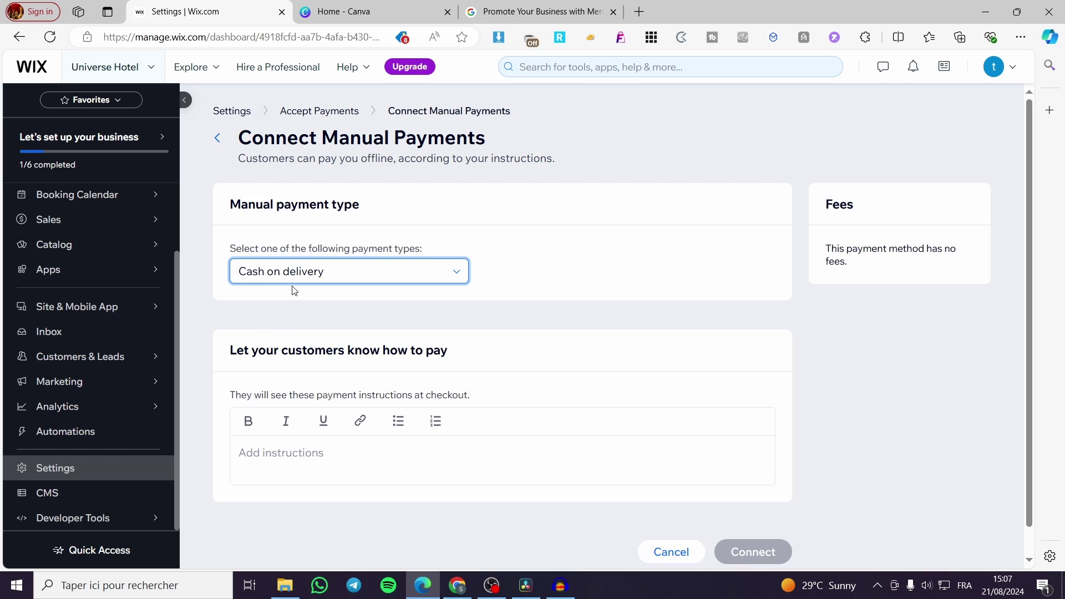
Step: Enter 'You will Receive your package then you are going to pay afterwards' as instructions and connect
{"action": "left_click", "coordinate": [357, 457]}
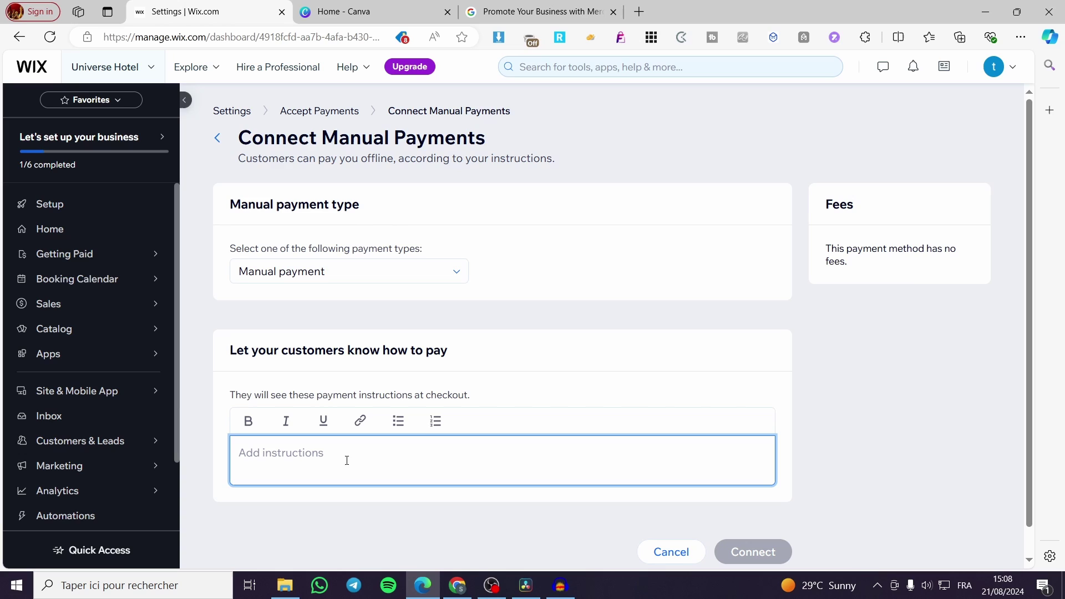
{"action": "type", "text": "You"}
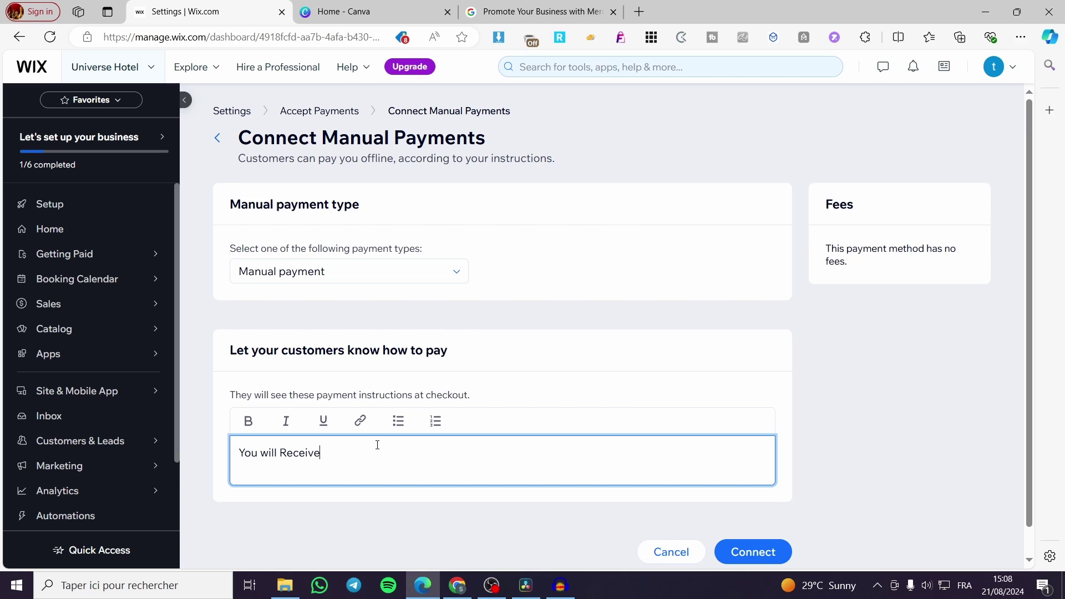
{"action": "type", "text": "will Receive your package after you have"}
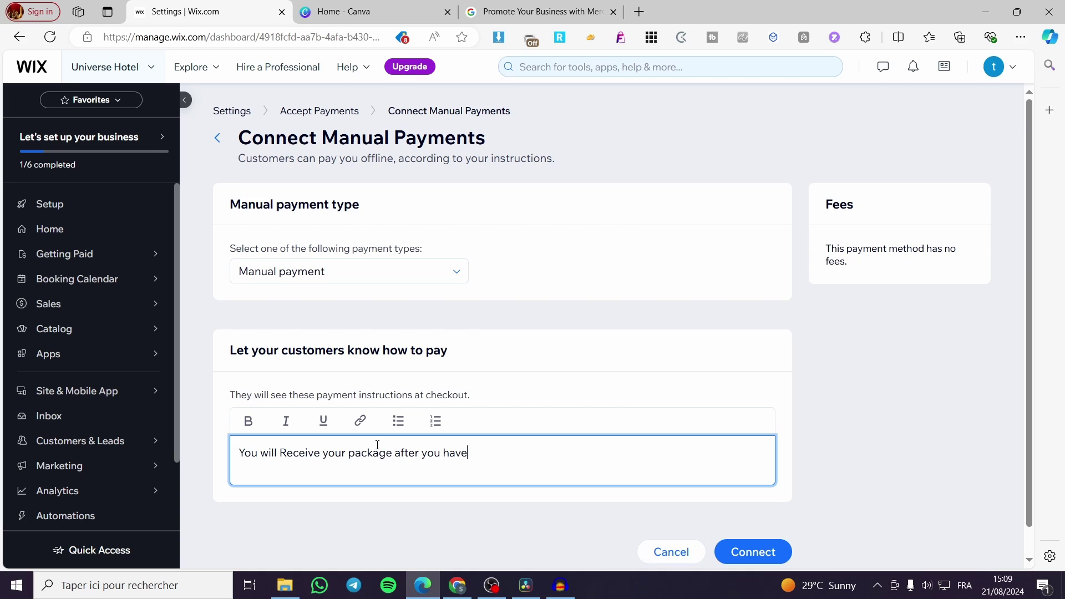
{"action": "key", "text": "BackSpace"}
{"action": "key", "text": "BackSpace"}
{"action": "key", "text": "BackSpace"}
{"action": "key", "text": "BackSpace"}
{"action": "key", "text": "BackSpace"}
{"action": "key", "text": "BackSpace"}
{"action": "key", "text": "BackSpace"}
{"action": "key", "text": "BackSpace"}
{"action": "key", "text": "BackSpace"}
{"action": "key", "text": "BackSpace"}
{"action": "type", "text": "then you are going to pay"}
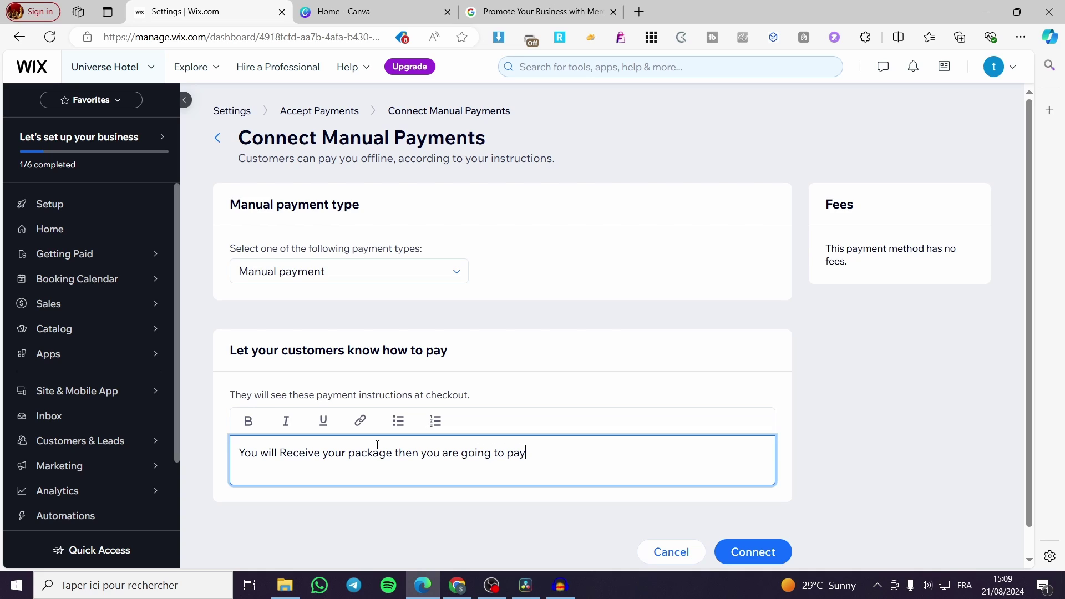
{"action": "type", "text": " afterwards."}
{"action": "left_click", "coordinate": [753, 551]}
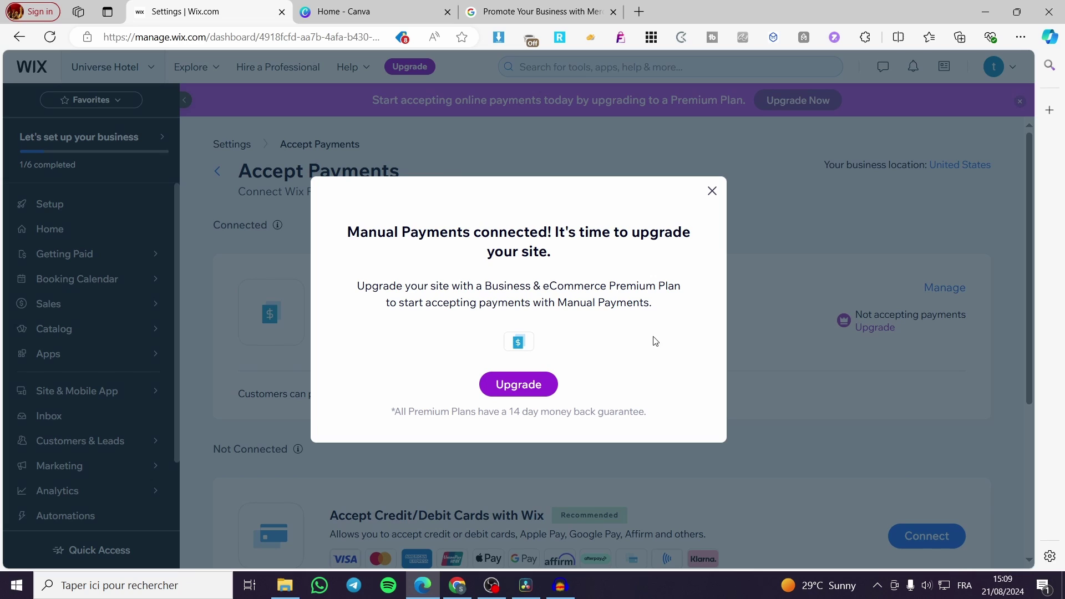
Step: Close the upgrade prompt and review Manual Payments' Not accepting payments status
{"action": "left_click", "coordinate": [712, 191]}
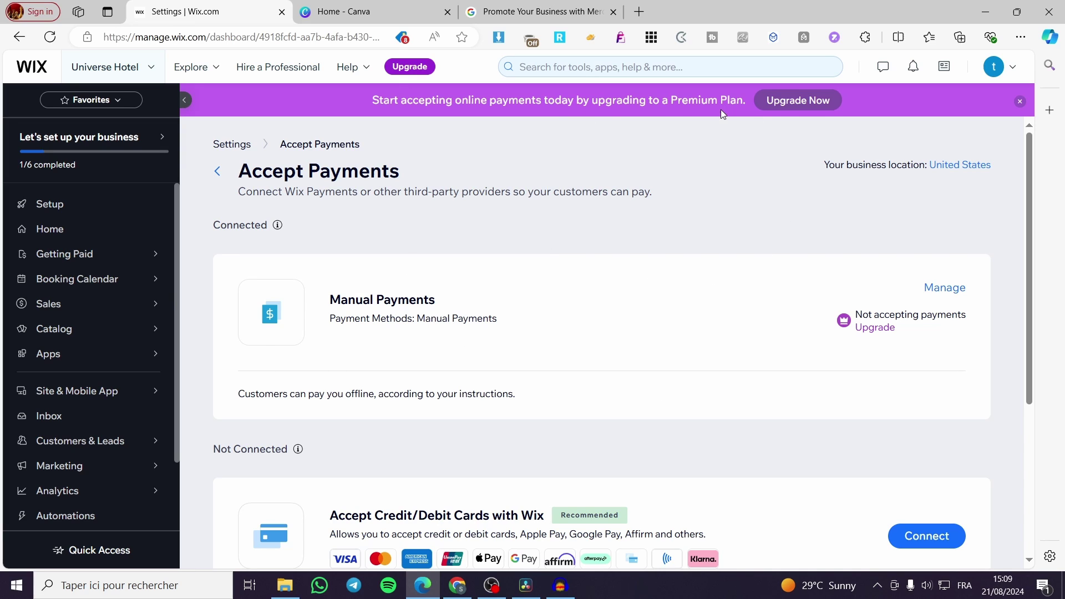
{"action": "left_click_drag", "start_coordinate": [854, 315], "coordinate": [968, 318]}
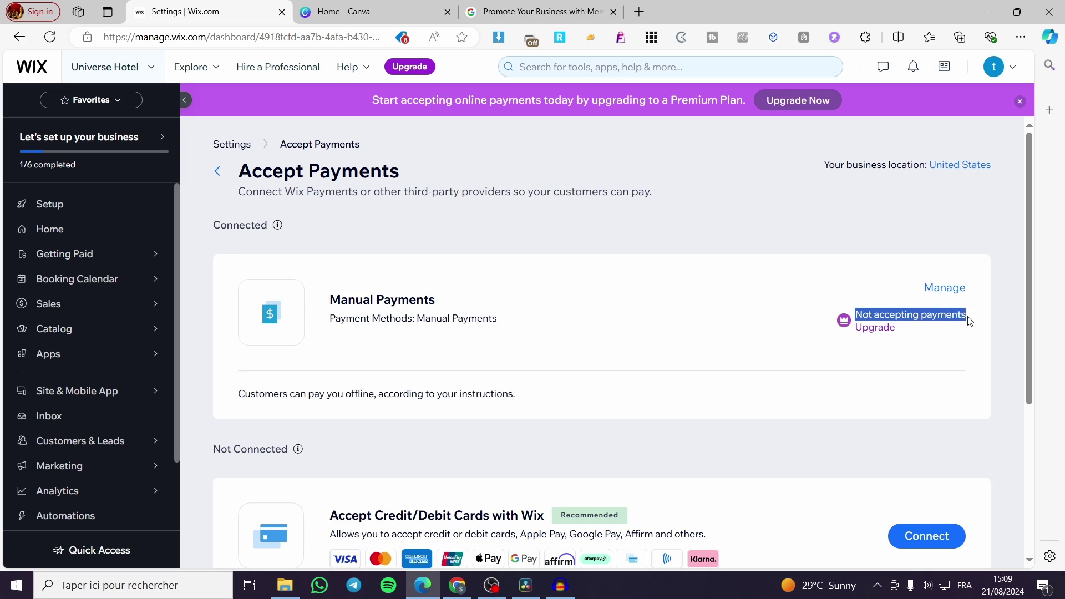
{"action": "left_click", "coordinate": [966, 344]}
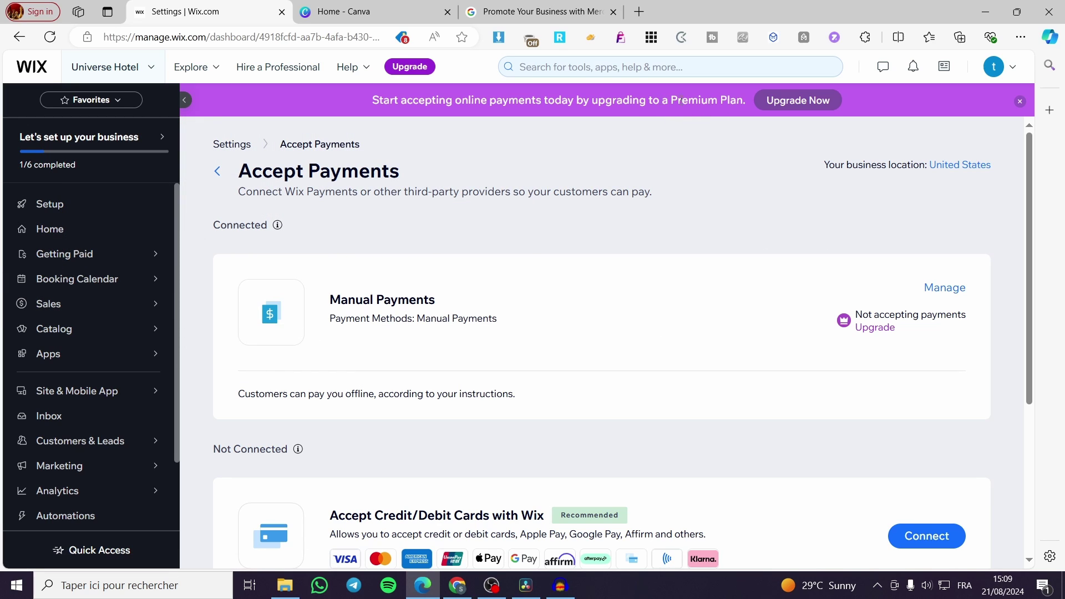
Step: Preview the Universe Hotel site in a new tab via the dashboard Home site actions menu
{"action": "left_click", "coordinate": [69, 229]}
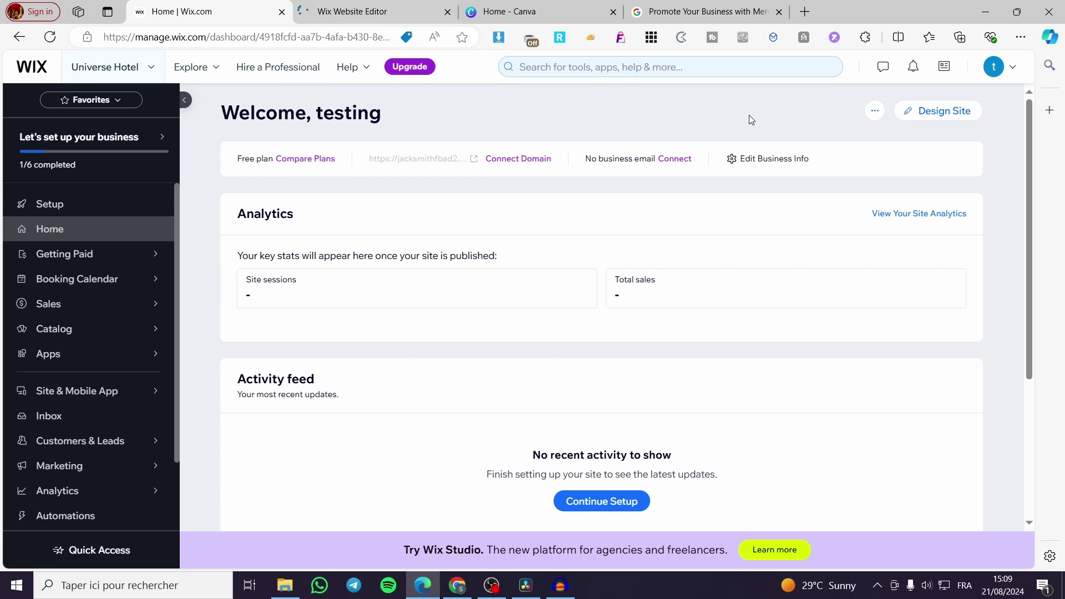
{"action": "left_click", "coordinate": [875, 111]}
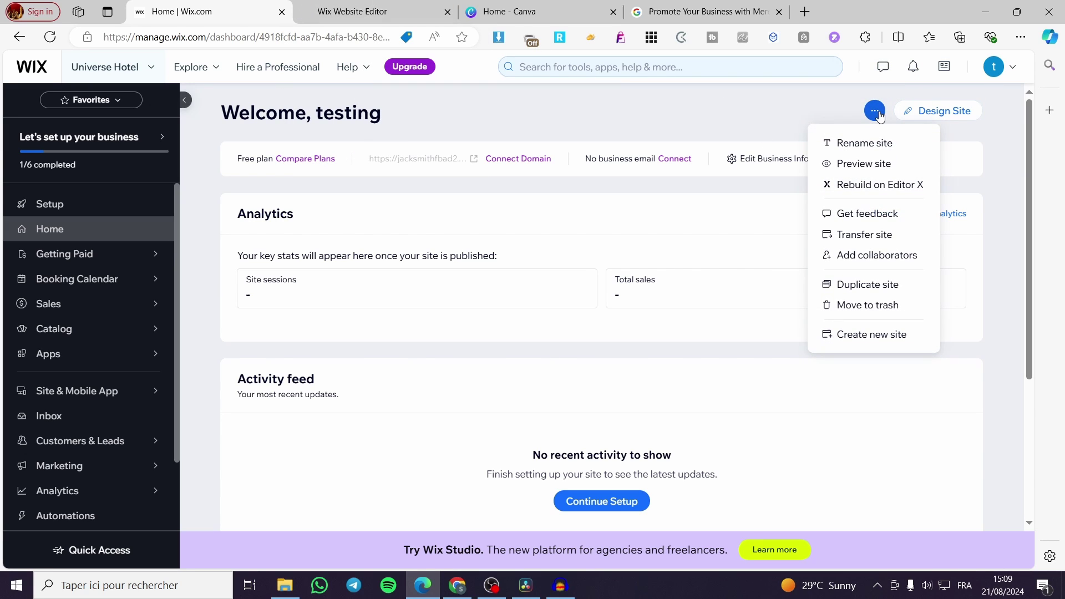
{"action": "left_click", "coordinate": [858, 165]}
{"action": "key", "text": "ctrl+shift+Tab"}
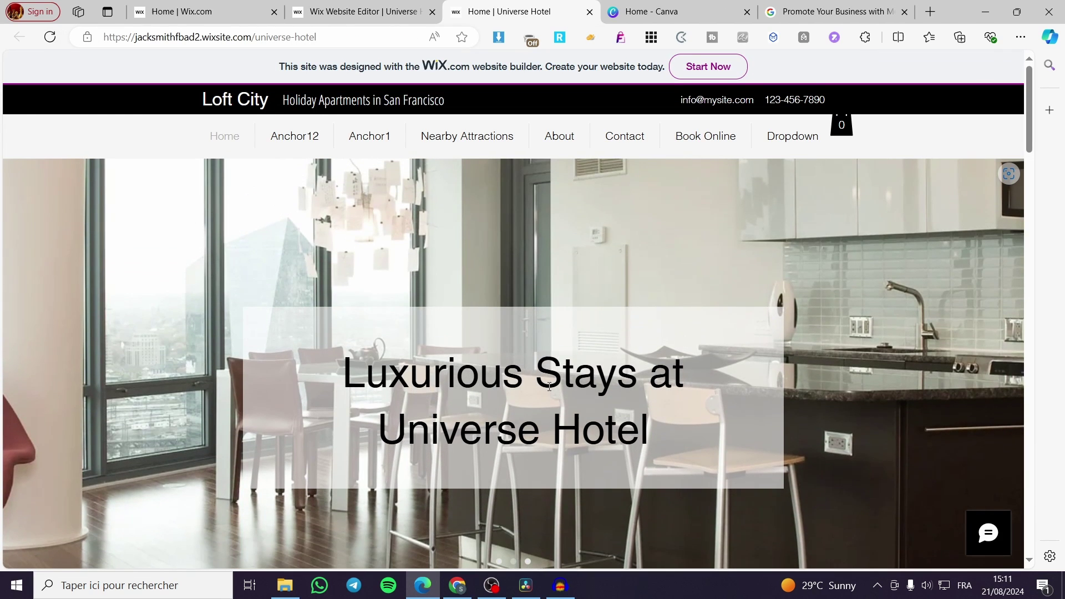
Step: On Book Online, try booking the Hotel in california service and close the unavailable notice
{"action": "scroll", "coordinate": [542, 423], "scroll_direction": "down", "scroll_amount": 5}
{"action": "scroll", "coordinate": [543, 423], "scroll_direction": "up", "scroll_amount": 5}
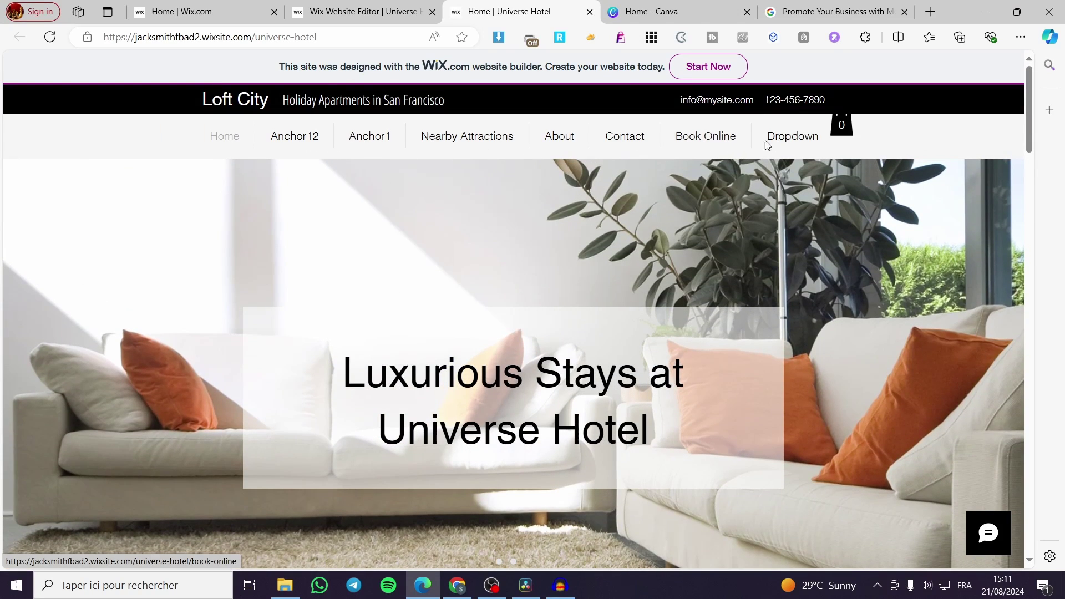
{"action": "left_click", "coordinate": [721, 140]}
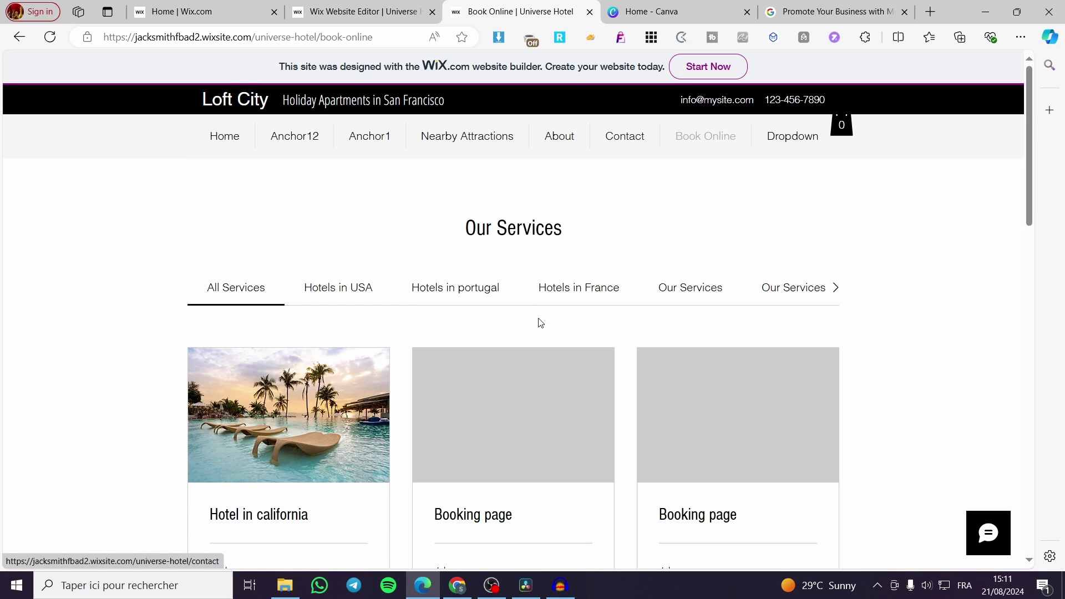
{"action": "scroll", "coordinate": [442, 325], "scroll_direction": "down", "scroll_amount": 1}
{"action": "scroll", "coordinate": [442, 325], "scroll_direction": "down", "scroll_amount": 2}
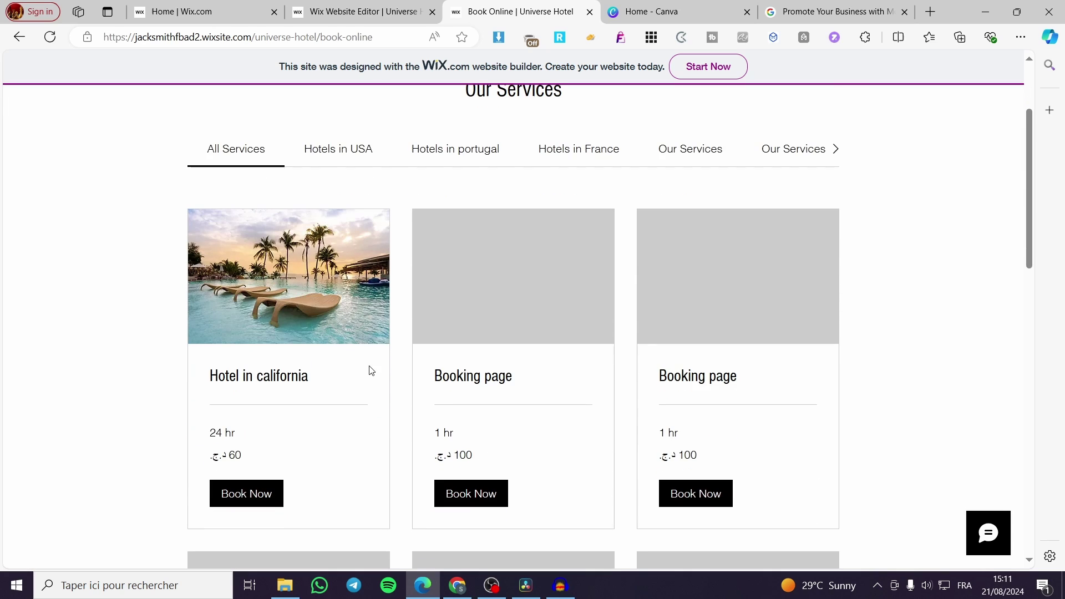
{"action": "left_click", "coordinate": [261, 501]}
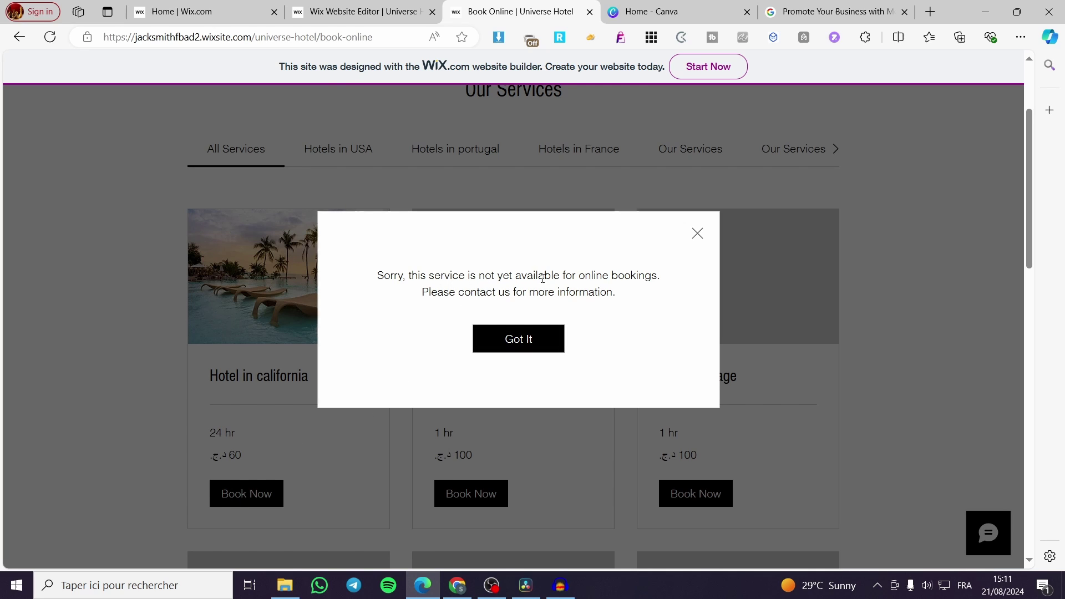
{"action": "left_click", "coordinate": [698, 234]}
Step: Filter the services to Hotels in USA, then return to the Wix Editor tab
{"action": "scroll", "coordinate": [470, 397], "scroll_direction": "up", "scroll_amount": 1}
{"action": "scroll", "coordinate": [469, 397], "scroll_direction": "up", "scroll_amount": 1}
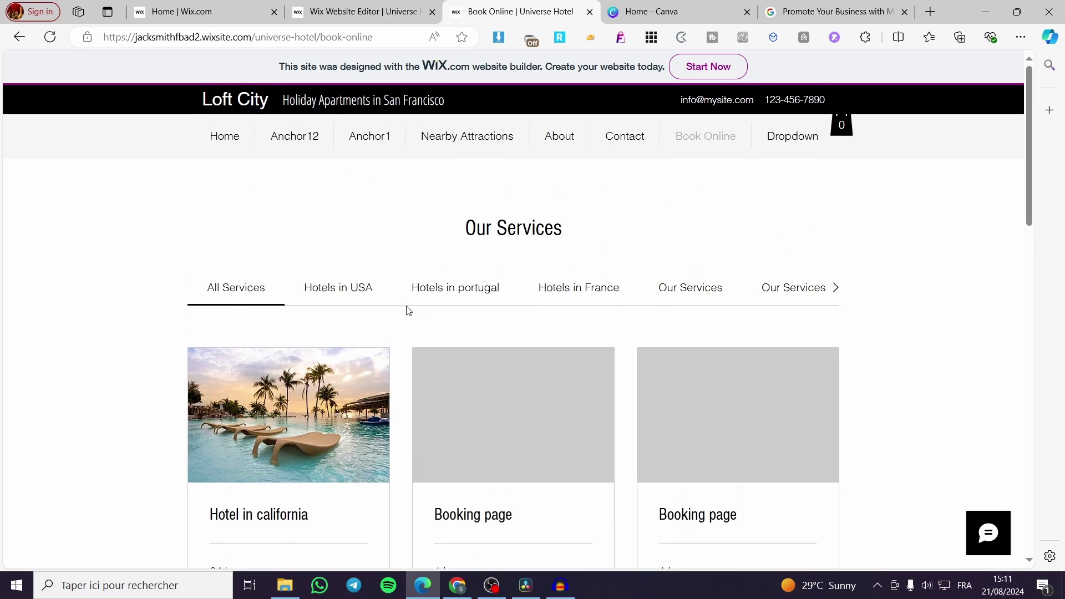
{"action": "left_click", "coordinate": [340, 288]}
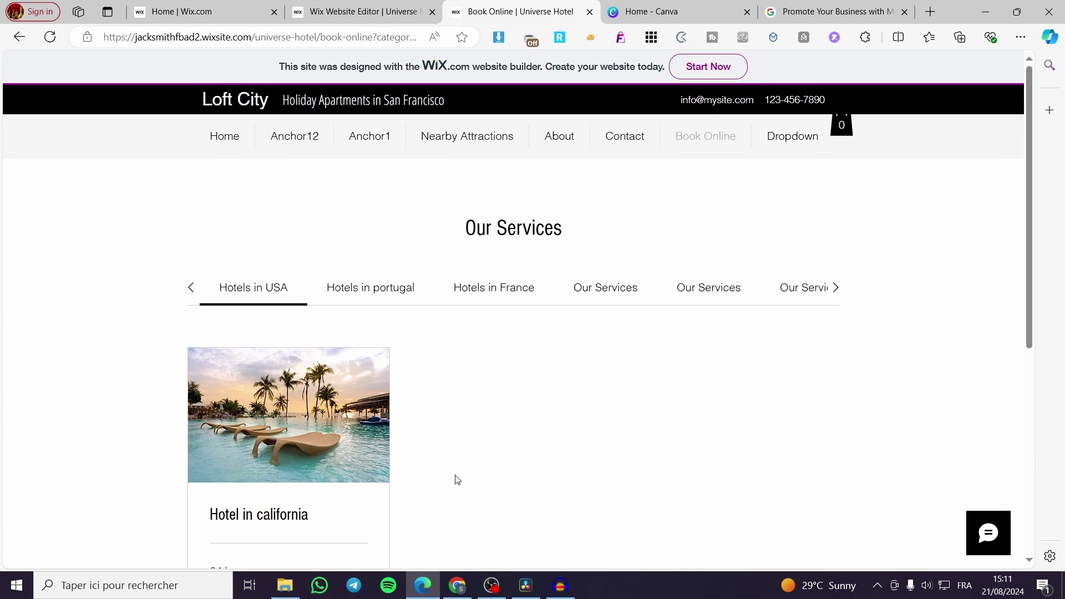
{"action": "scroll", "coordinate": [455, 478], "scroll_direction": "down", "scroll_amount": 2}
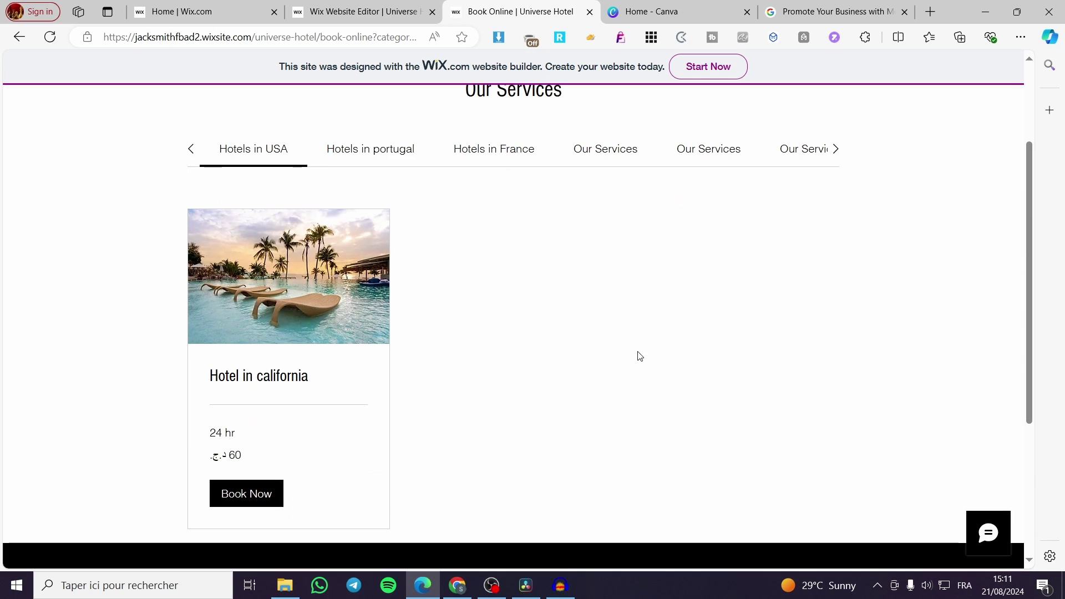
{"action": "left_click", "coordinate": [348, 8]}
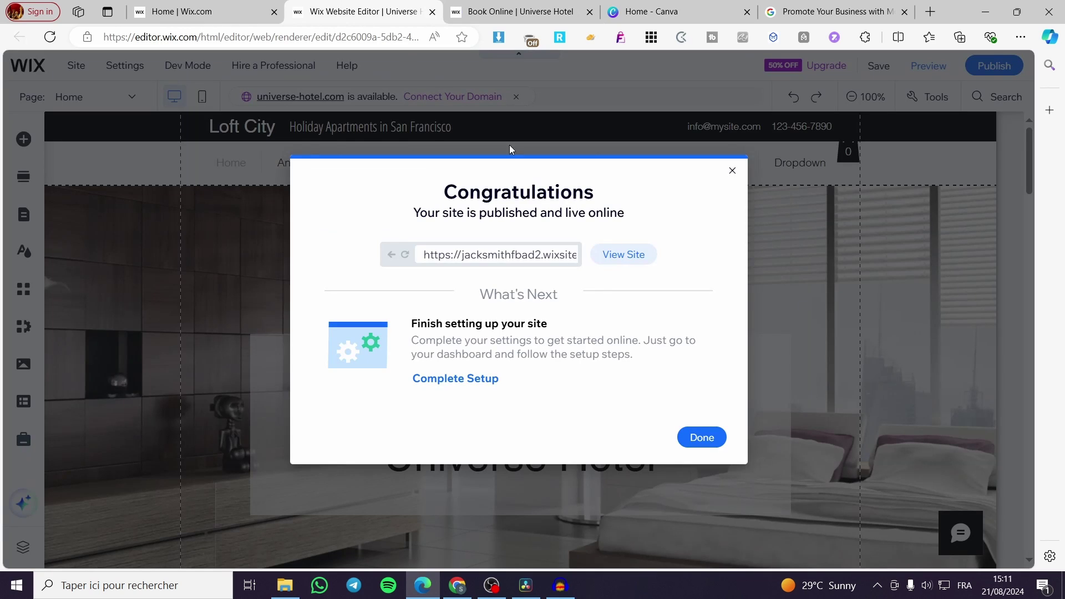
Step: Close the Congratulations published dialog and the 'Edit your site for mobile' popup
{"action": "left_click", "coordinate": [732, 176]}
{"action": "left_click", "coordinate": [714, 241]}
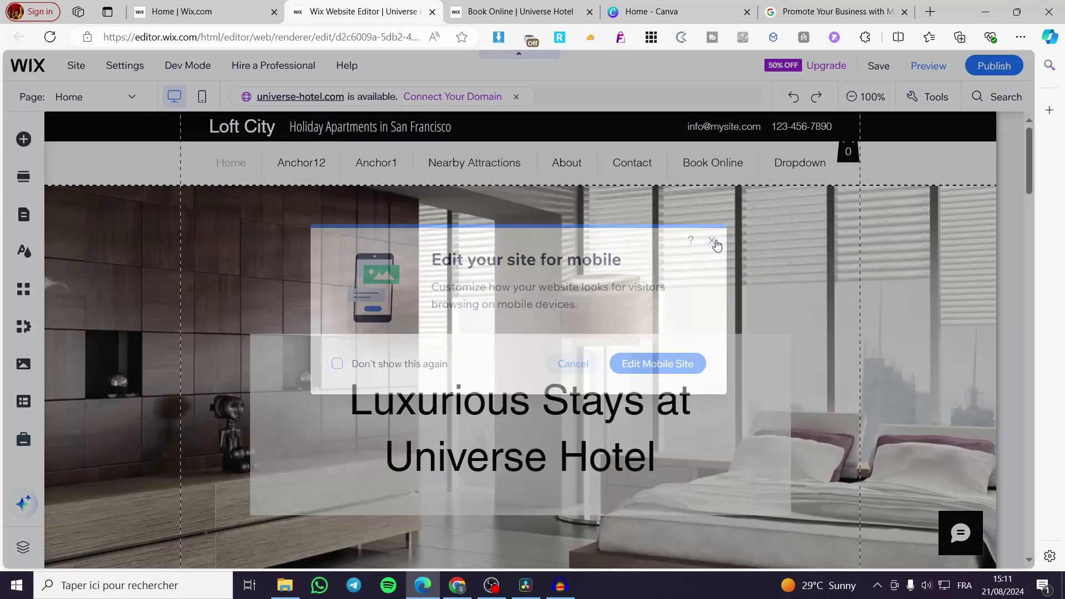